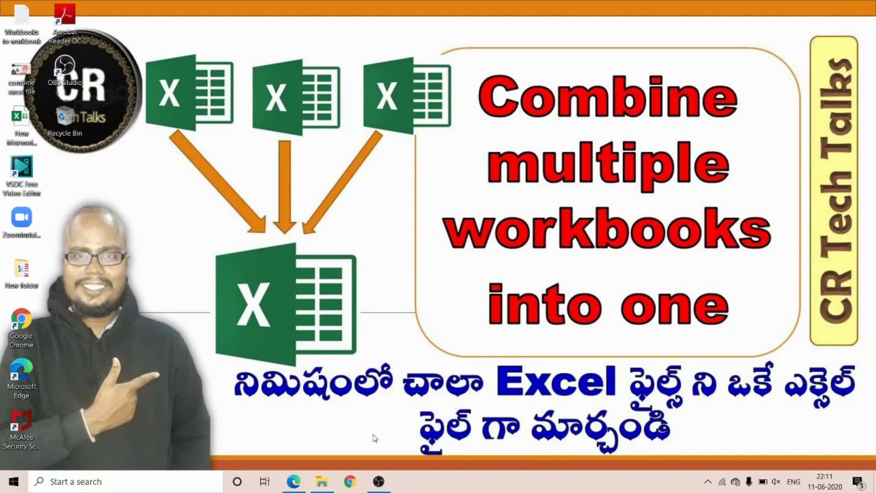
Open Book1 from the Combine folder, check its numbers and letters sheets, then close it
left_click(332, 484)
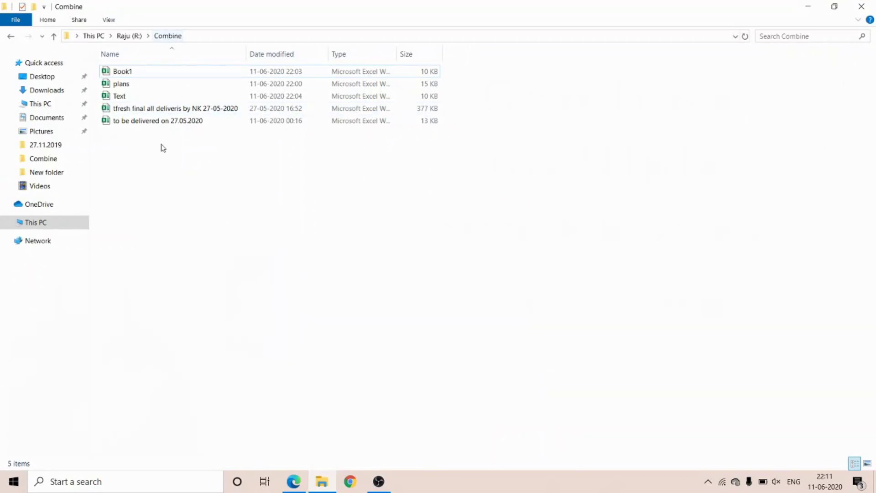
left_click(121, 76)
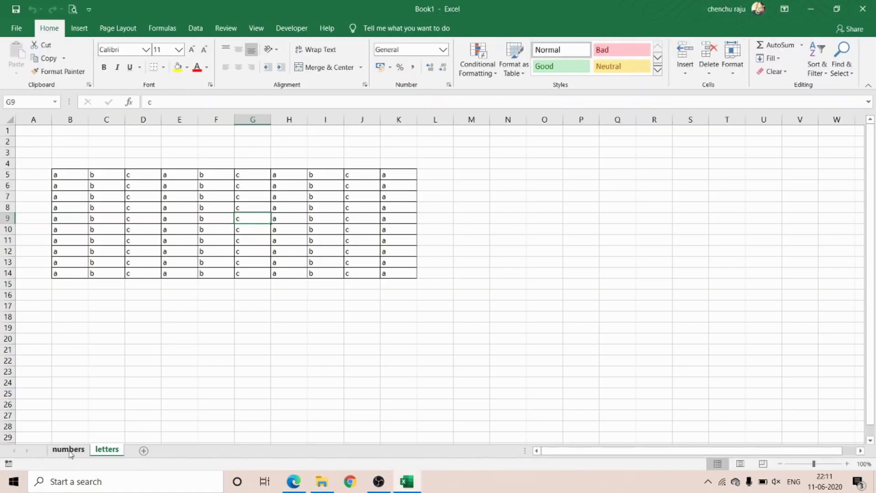
left_click(70, 450)
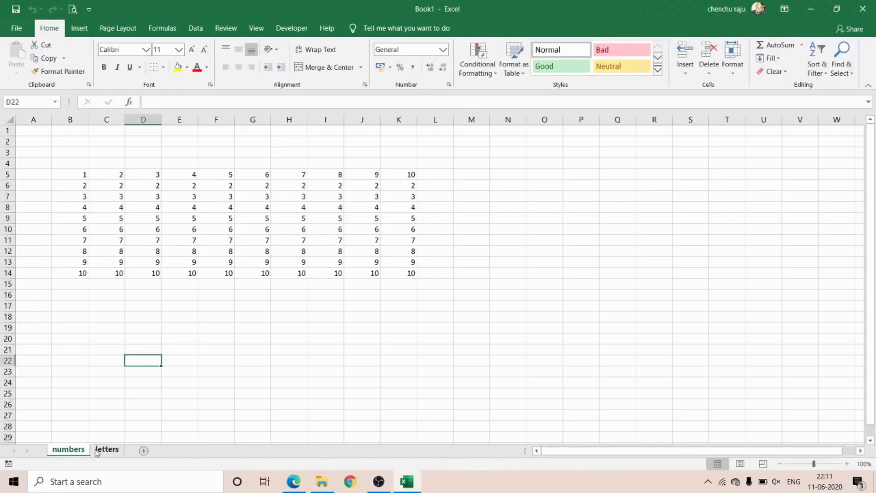
left_click(106, 449)
left_click(862, 8)
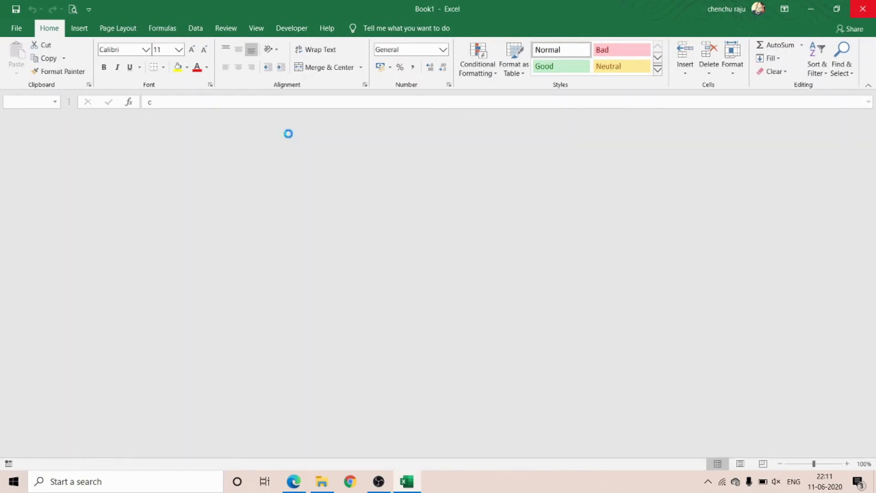
Open the plans workbook and close it again
left_click(122, 85)
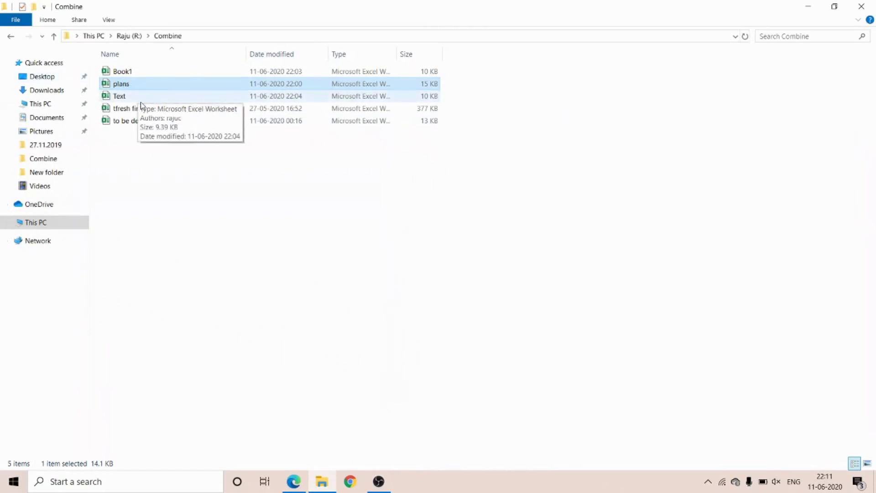
key("Return")
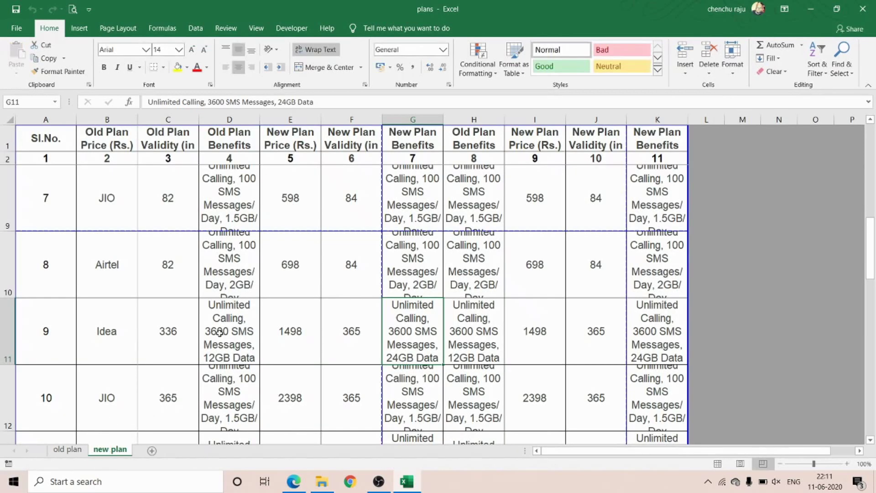
key("alt+F4")
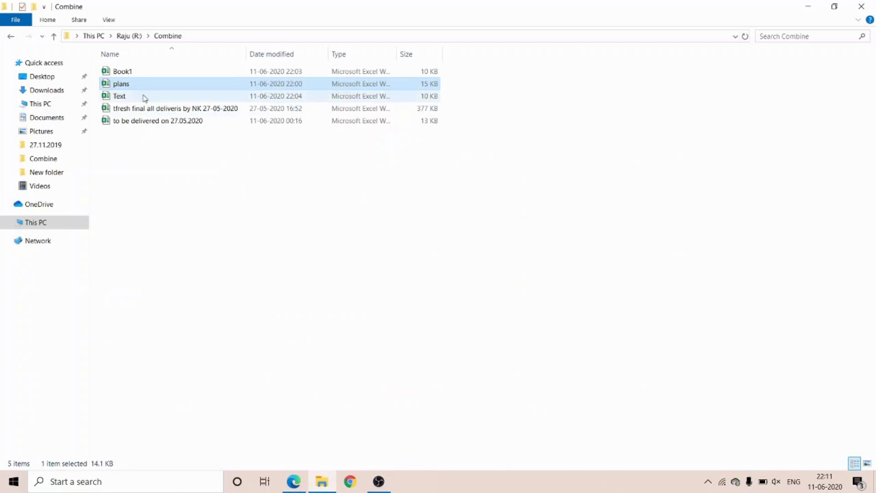
Open the Text workbook, check its months and weeks sheets, then close it
double_click(135, 95)
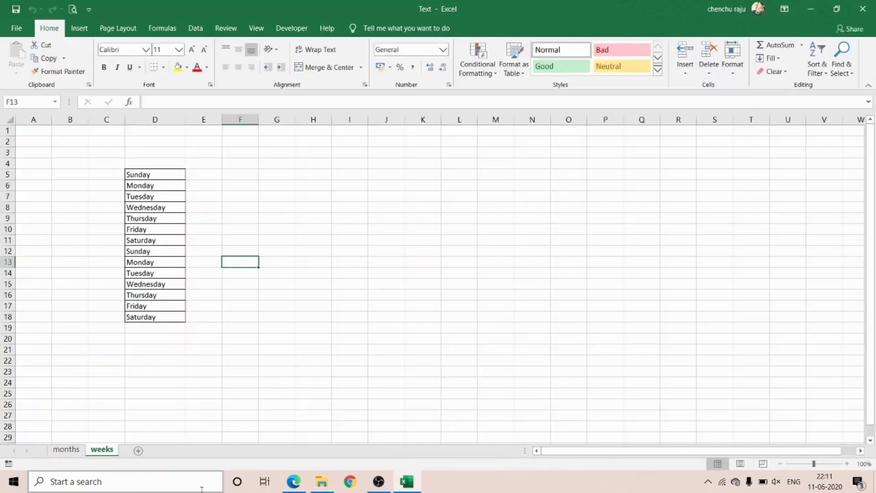
left_click(66, 450)
left_click(97, 451)
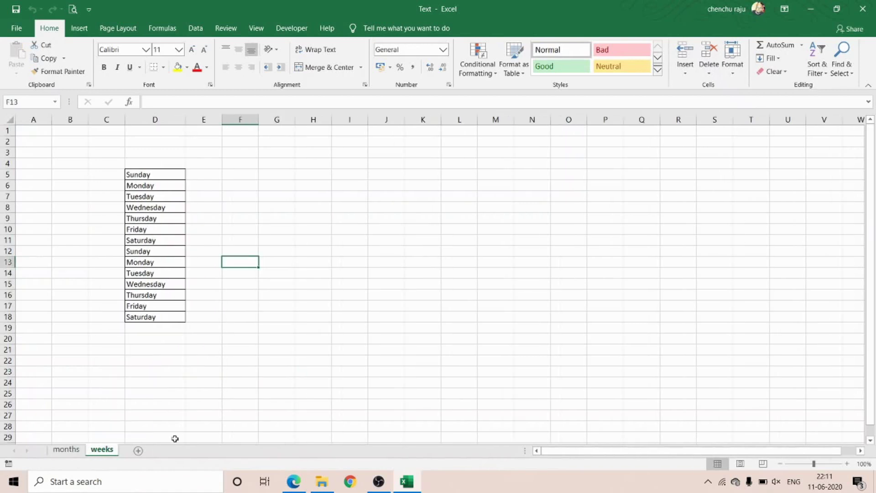
left_click(863, 9)
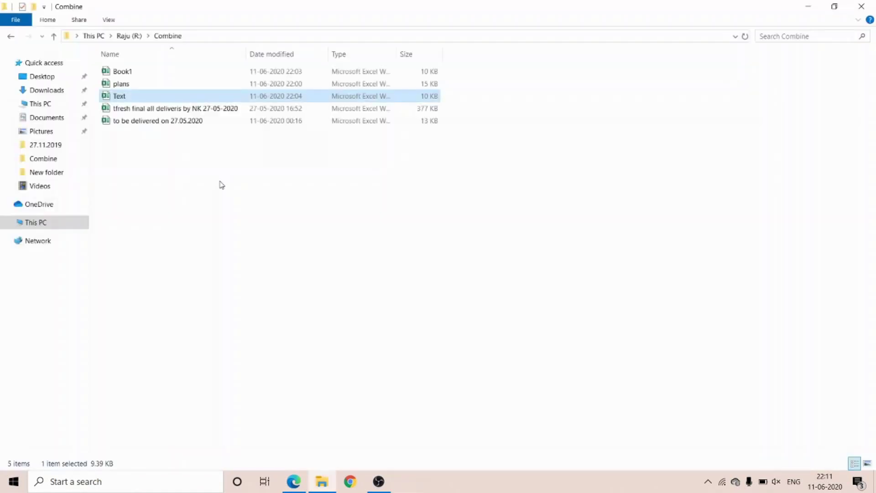
left_click(122, 110)
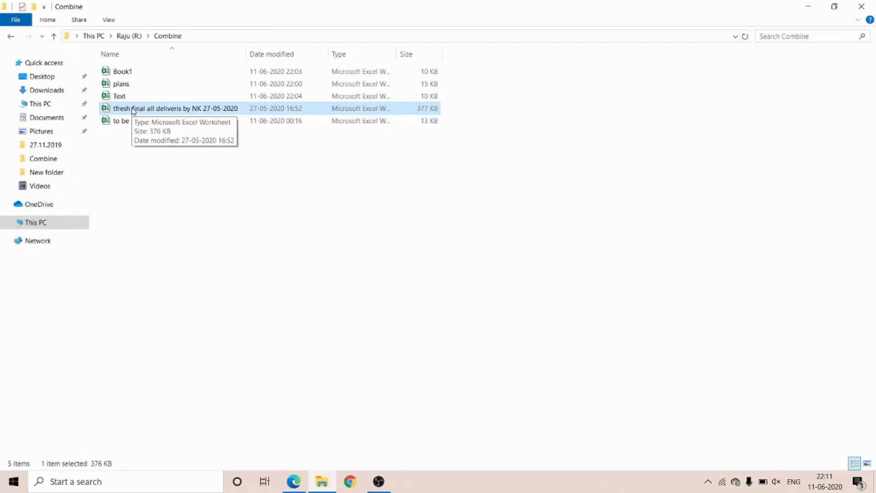
double_click(133, 110)
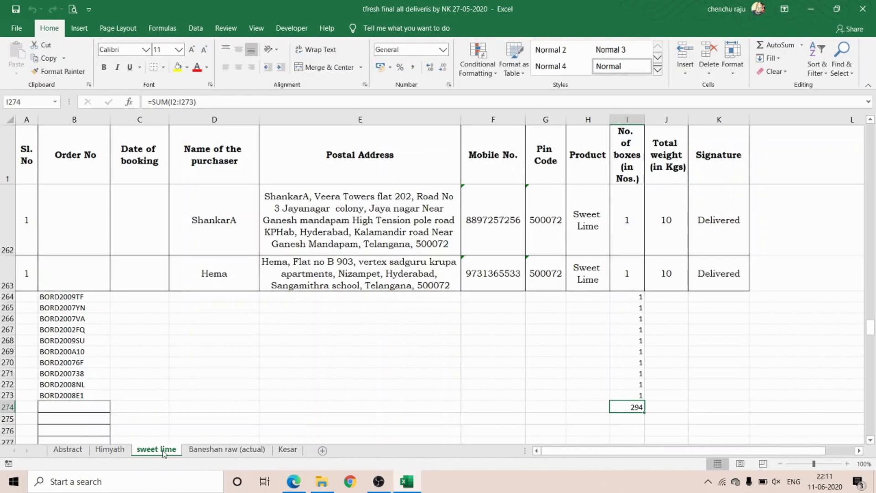
scroll(272, 333, "up", 5)
scroll(272, 334, "up", 5)
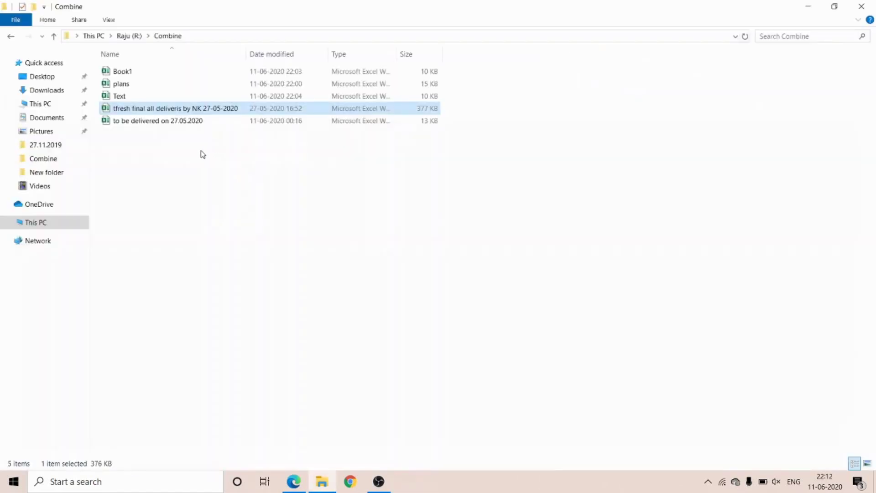
left_click(157, 122)
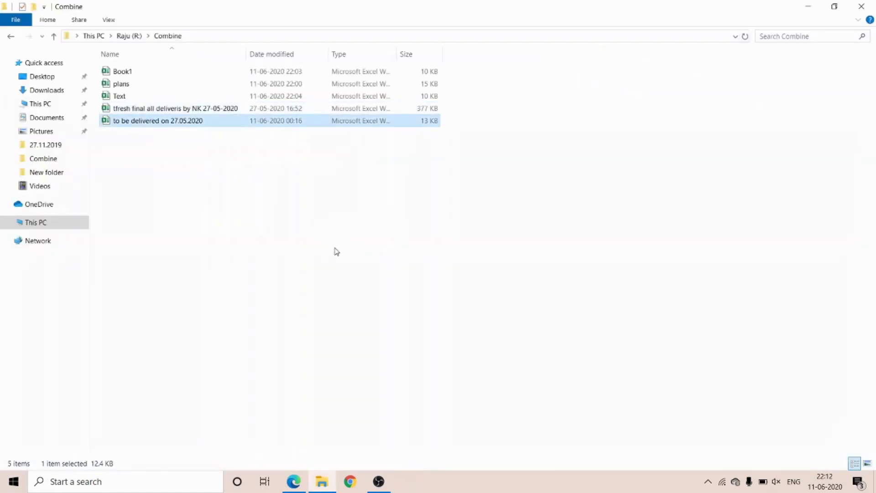
double_click(149, 121)
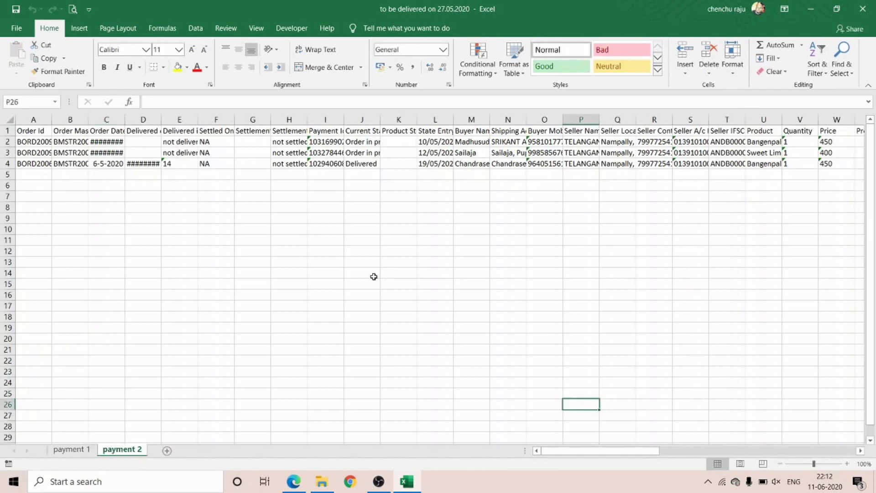
left_click(862, 9)
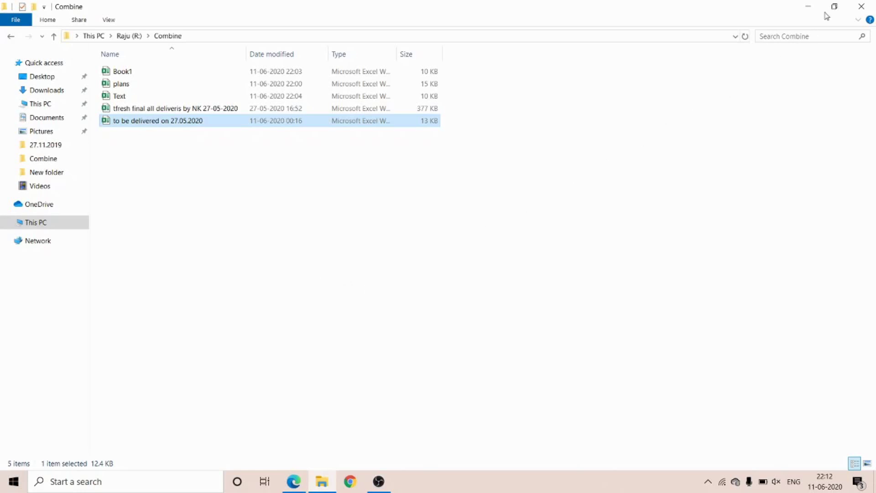
Open the desktop's New Microsoft Excel Worksheet and launch Visual Basic from the Developer ribbon
left_click(808, 7)
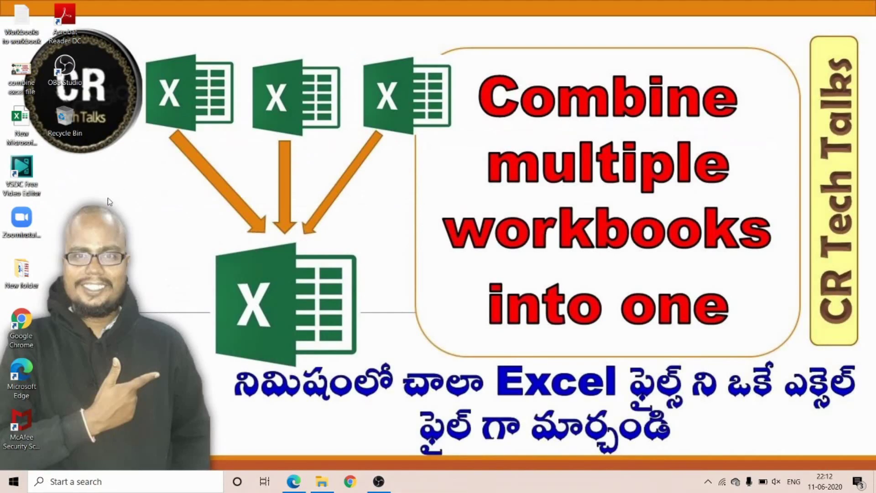
double_click(36, 129)
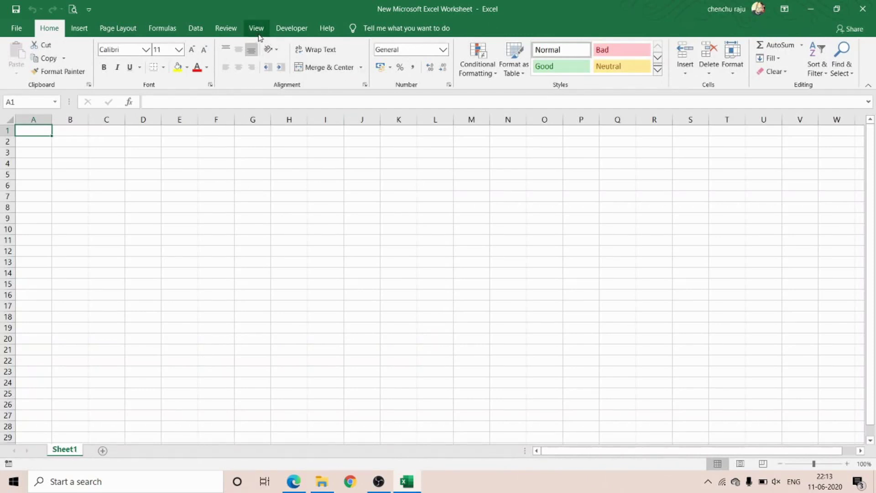
left_click(292, 28)
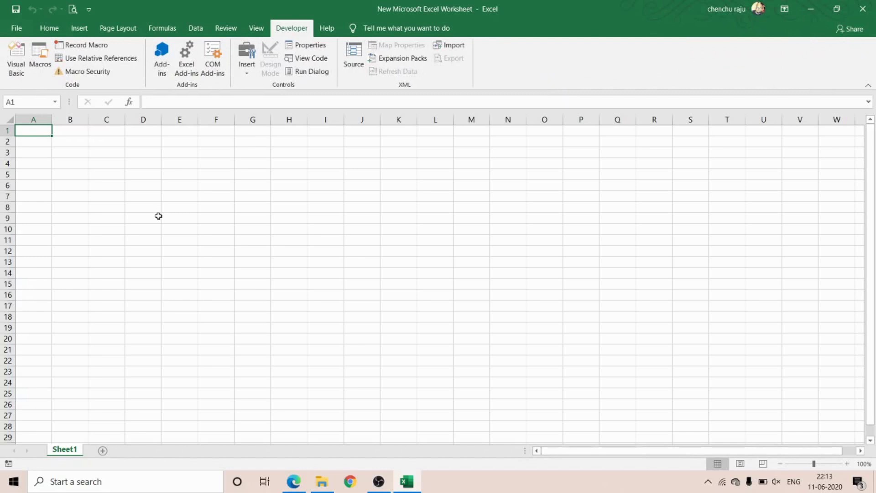
left_click(16, 69)
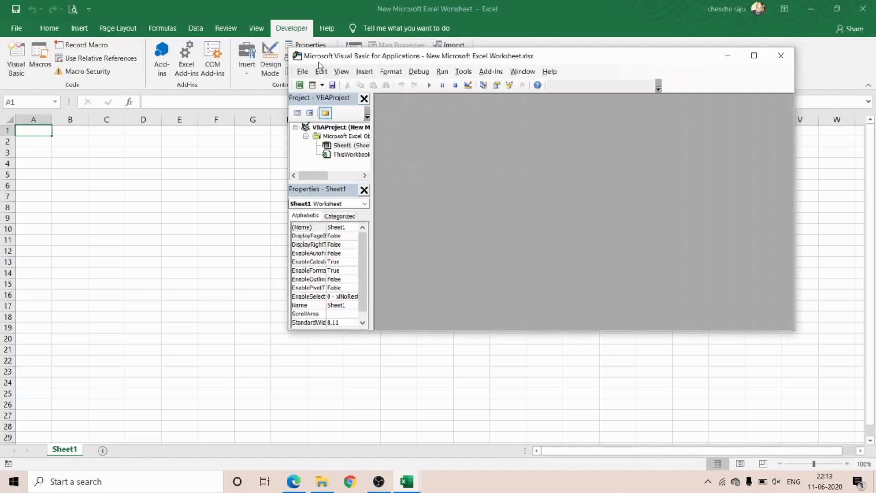
Insert a new module and open the Workbooks to workbook text file in Notepad
left_click(364, 72)
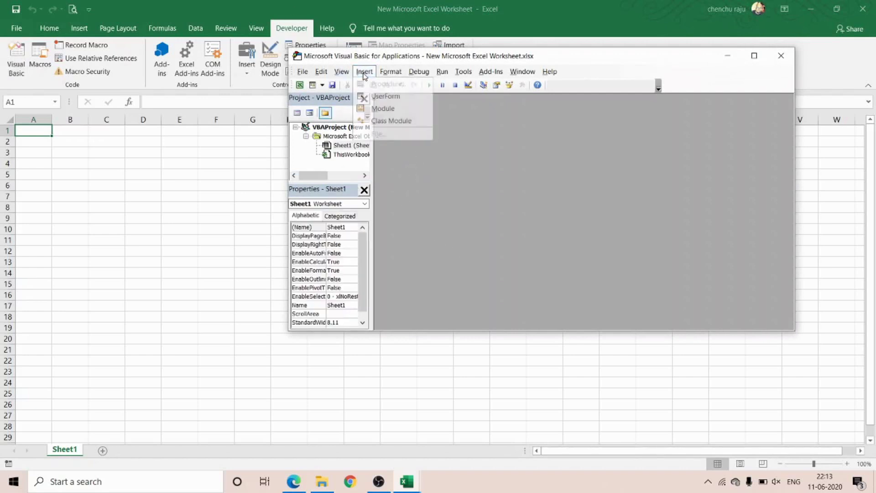
left_click(382, 108)
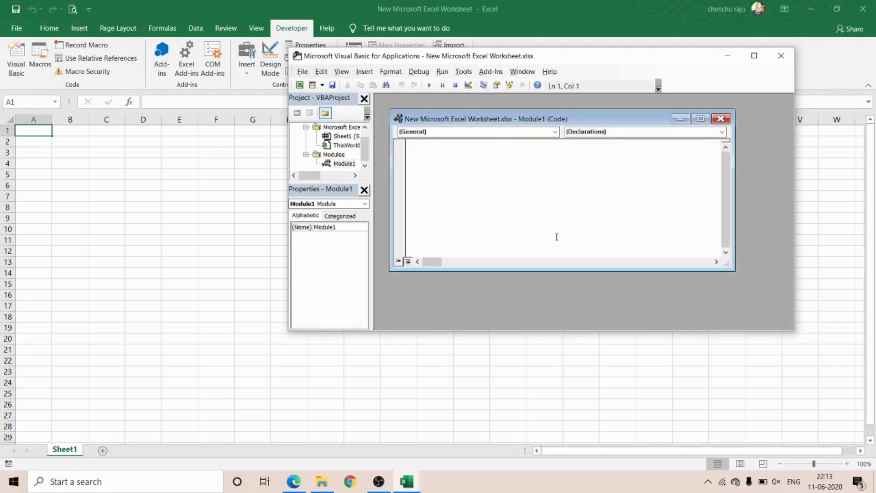
left_click(809, 10)
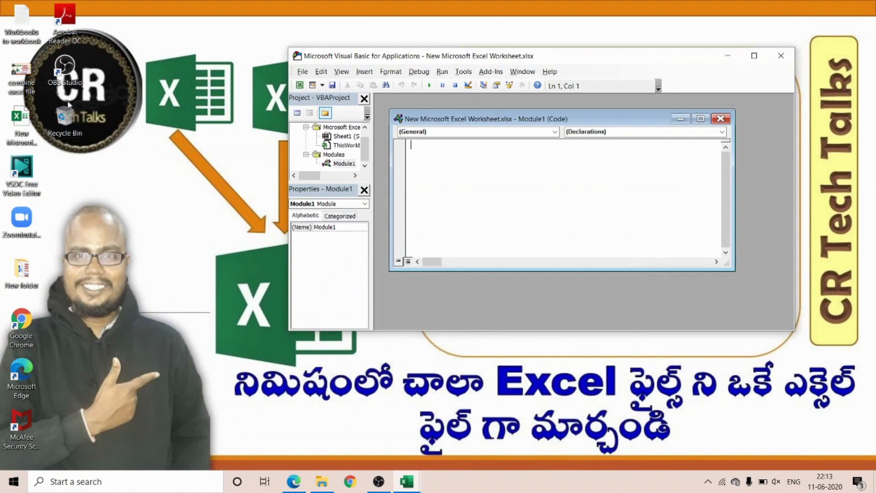
left_click(20, 23)
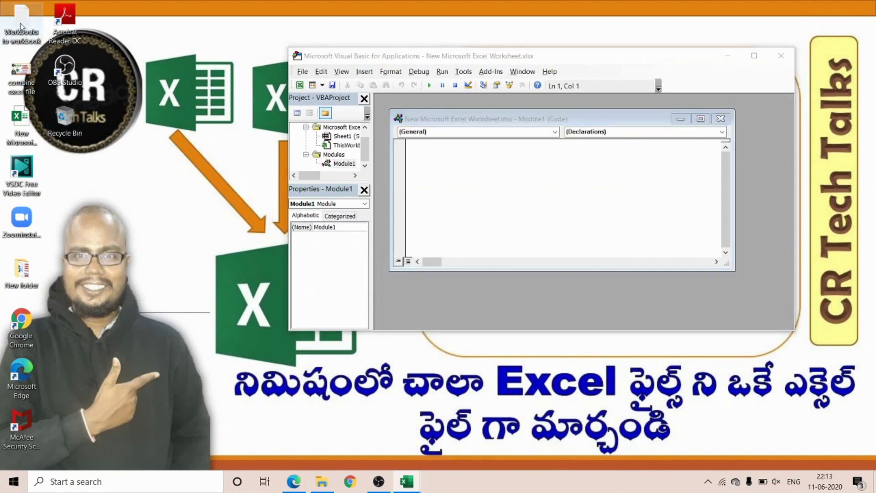
double_click(20, 23)
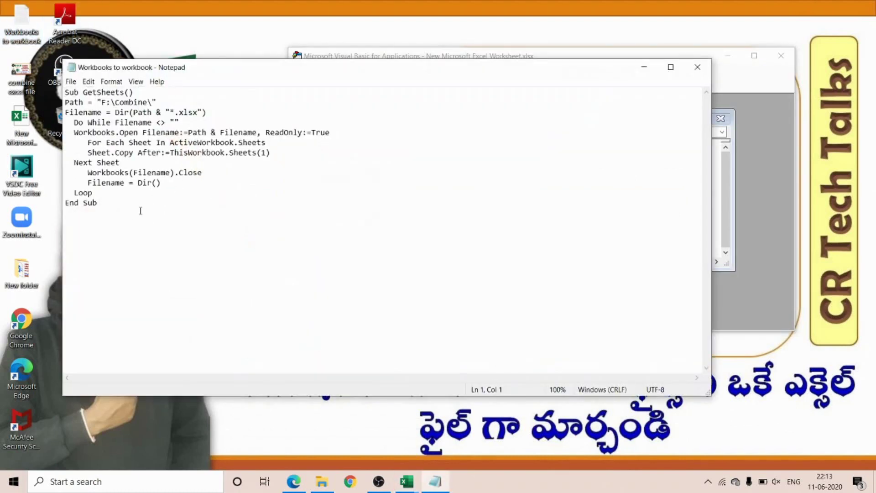
Copy the GetSheets macro code from Notepad and paste it into Module1
left_click_drag(141, 211, 63, 90)
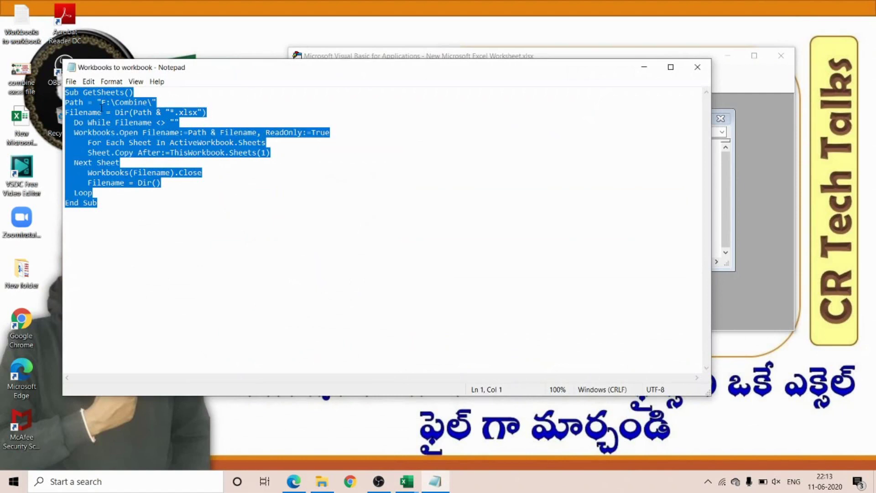
right_click(101, 108)
left_click(128, 140)
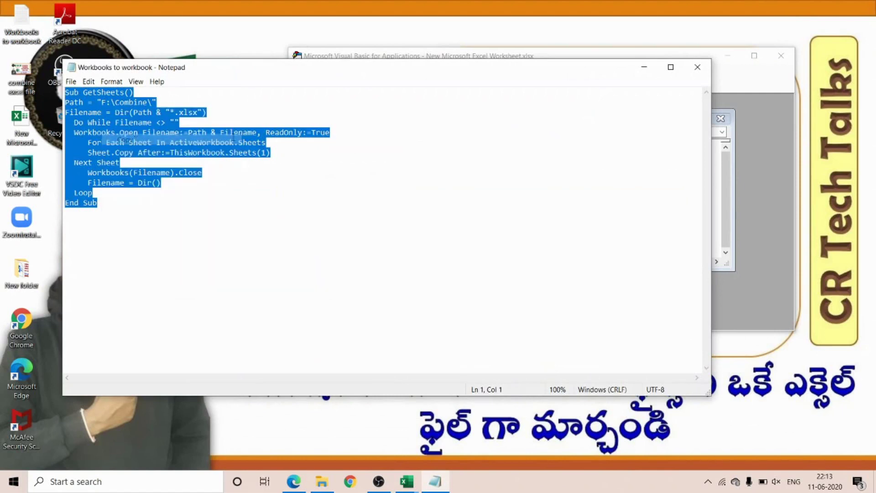
left_click(644, 67)
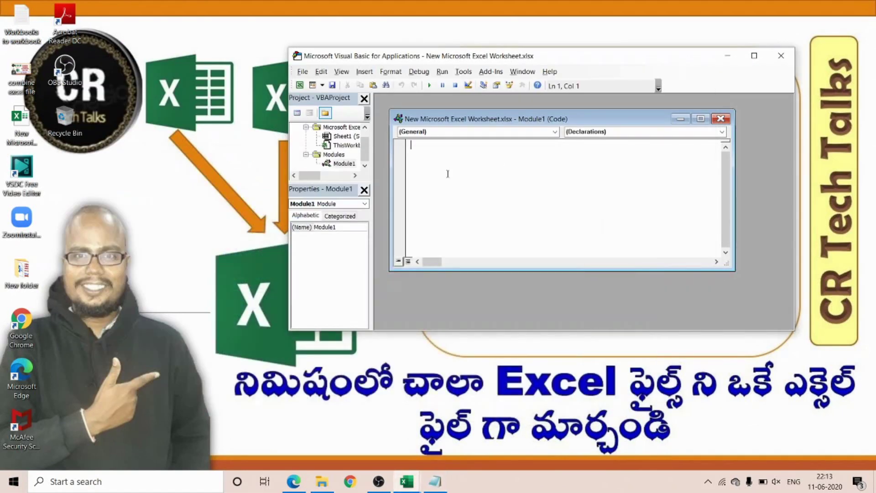
right_click(446, 160)
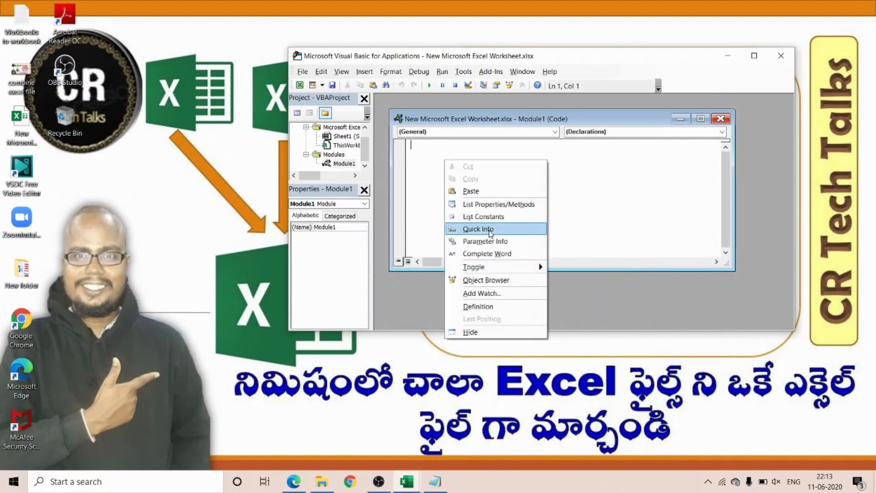
left_click(475, 191)
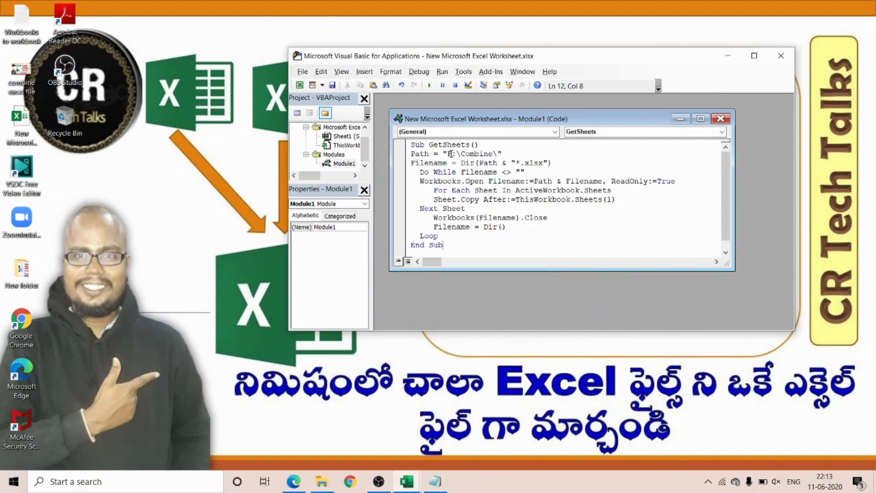
Delete F:\Combine\ from the macro's Path line and bring up the Combine folder
left_click_drag(448, 154, 498, 154)
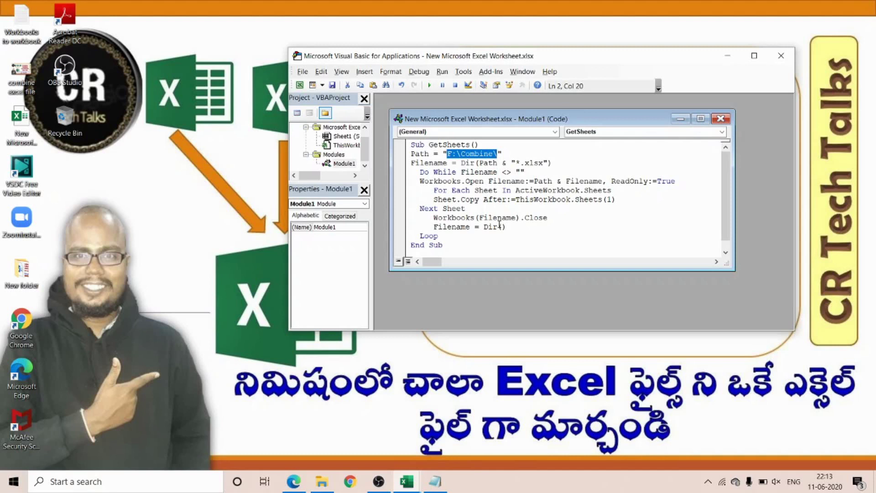
key("Delete")
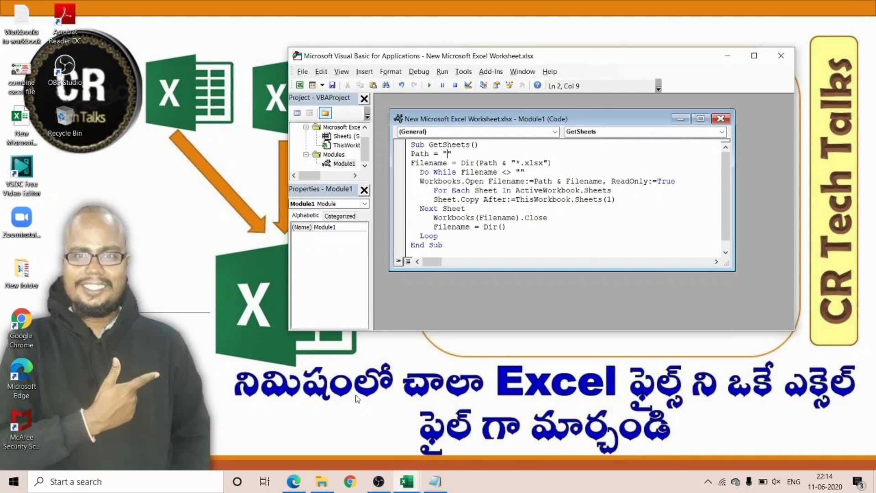
left_click(322, 481)
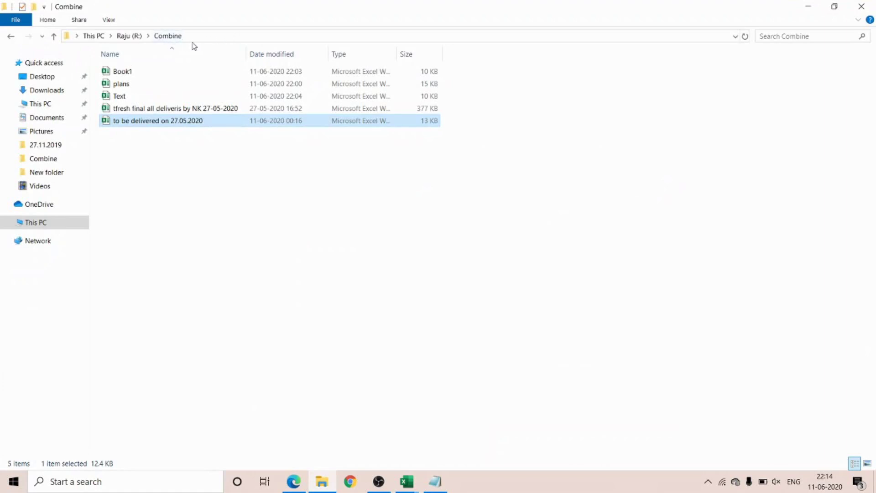
Copy the Combine folder's address R:\Combine from the Explorer address bar
left_click(256, 36)
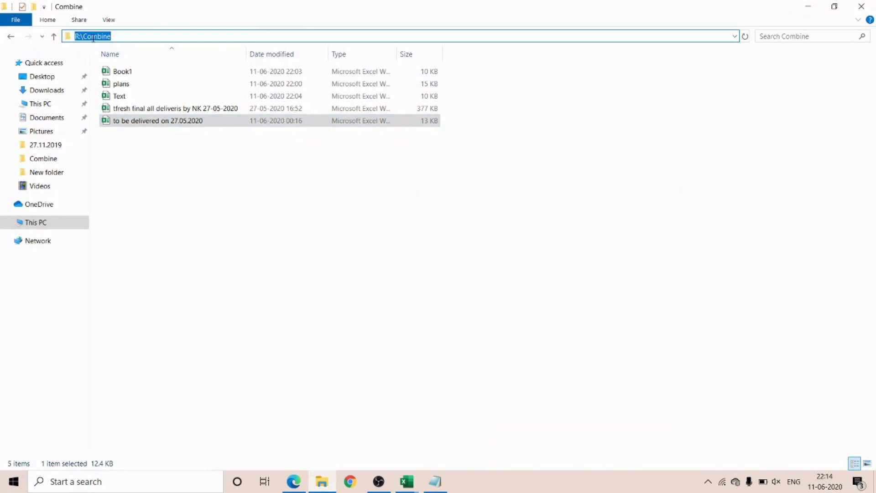
right_click(93, 37)
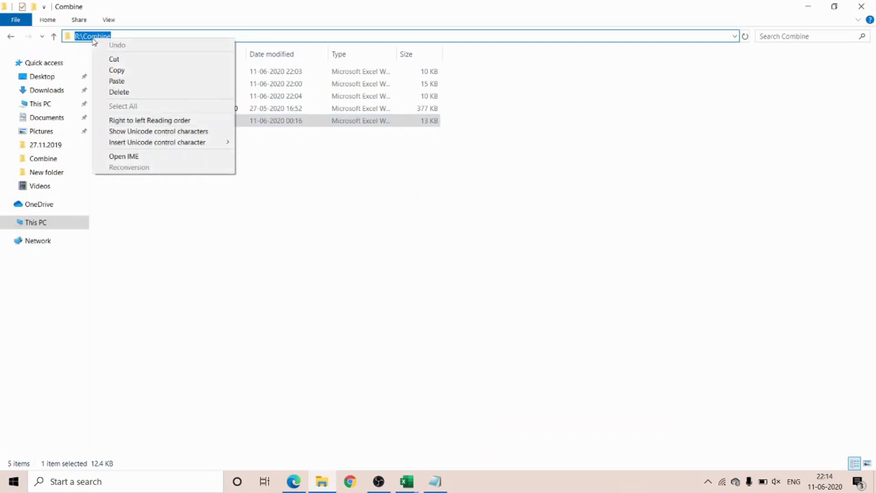
left_click(124, 74)
left_click(435, 482)
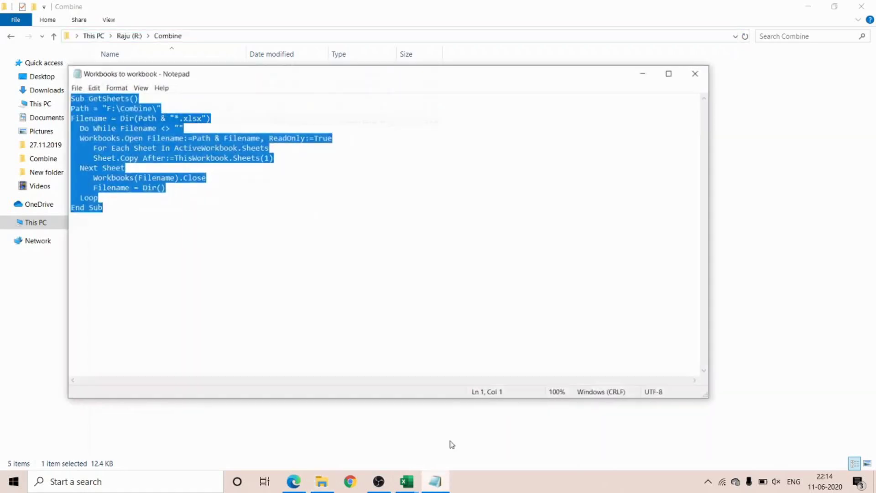
Replace F:\Combine\ in Notepad's Path line with R:\Combine\
left_click(116, 102)
left_click_drag(101, 103, 153, 104)
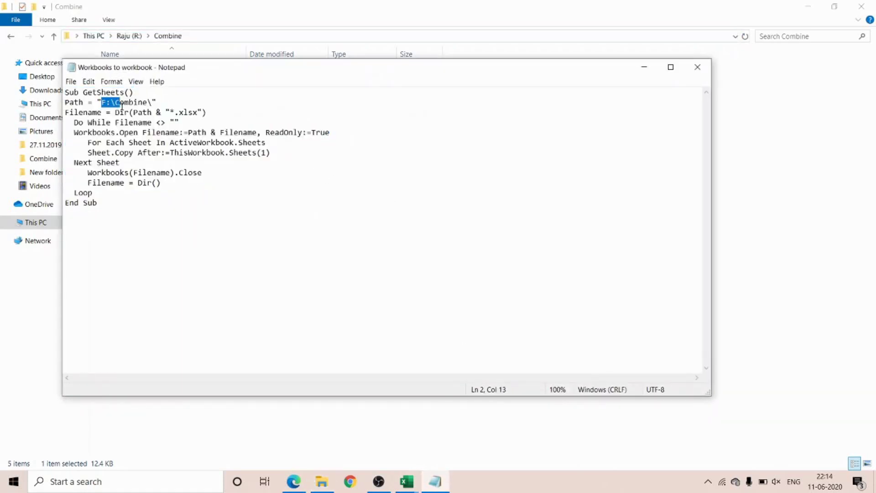
right_click(139, 103)
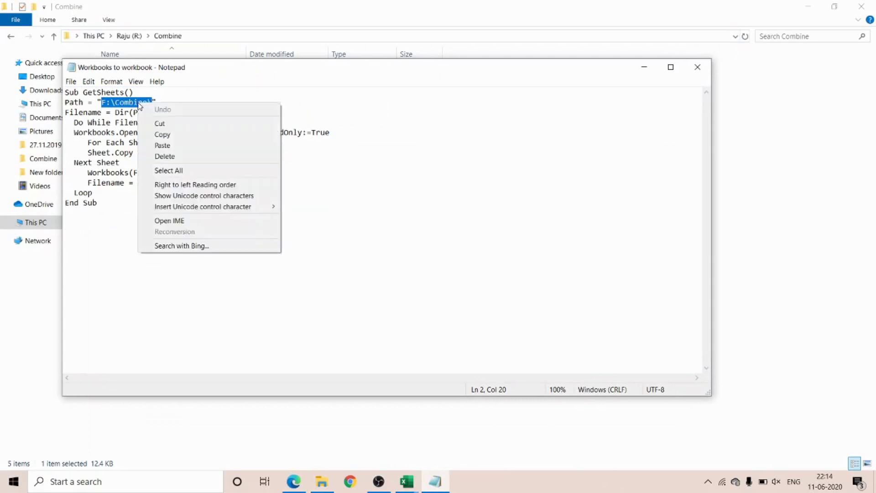
left_click(178, 146)
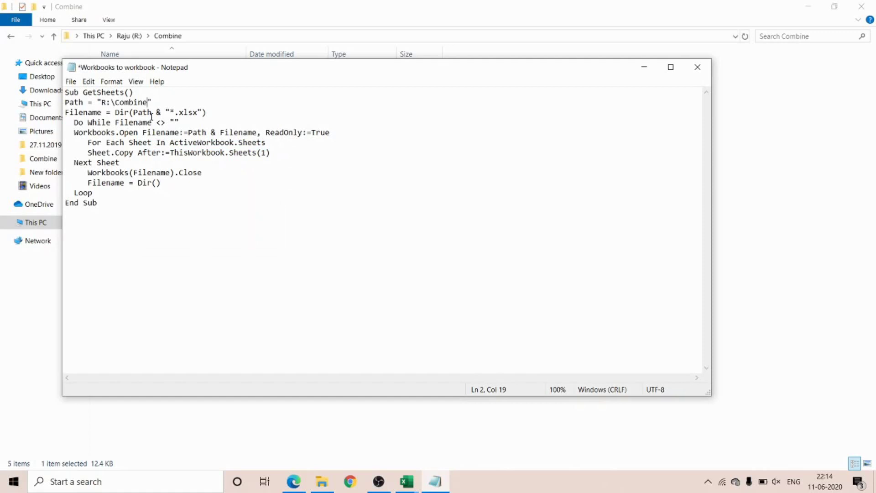
type("\\")
Copy the new path R:\Combine\ from Notepad
left_click(808, 6)
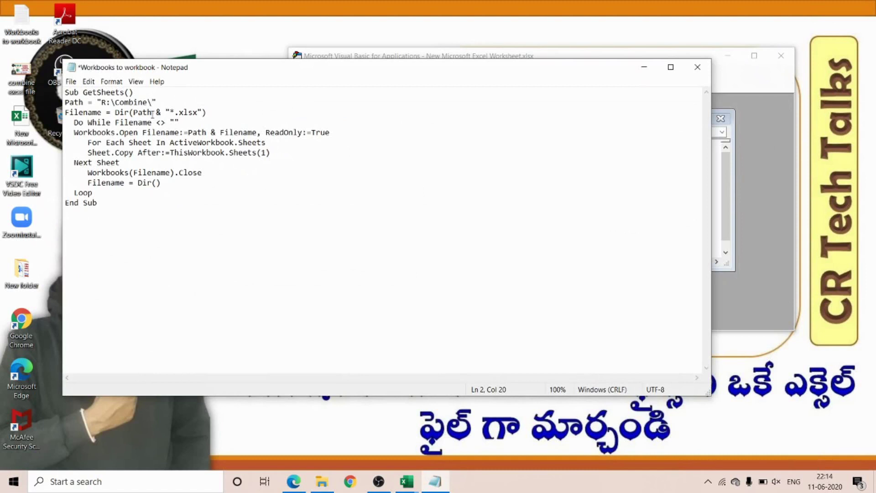
left_click_drag(102, 103, 152, 104)
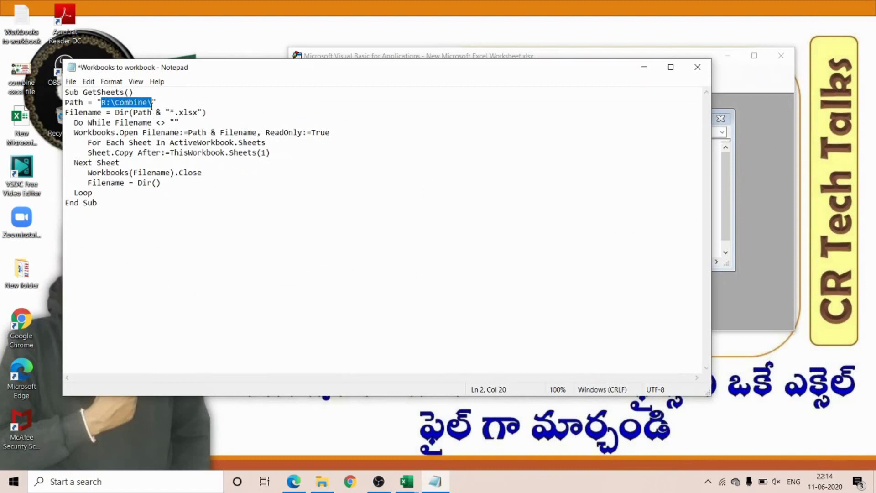
right_click(143, 112)
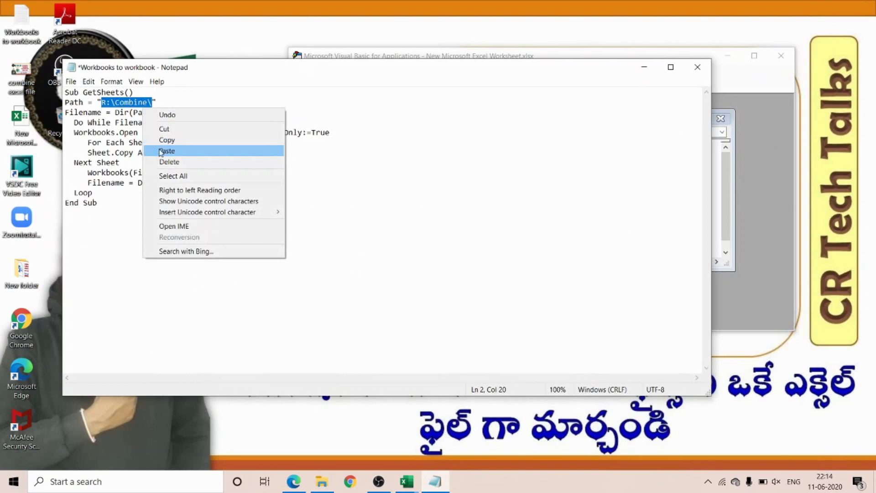
left_click(168, 141)
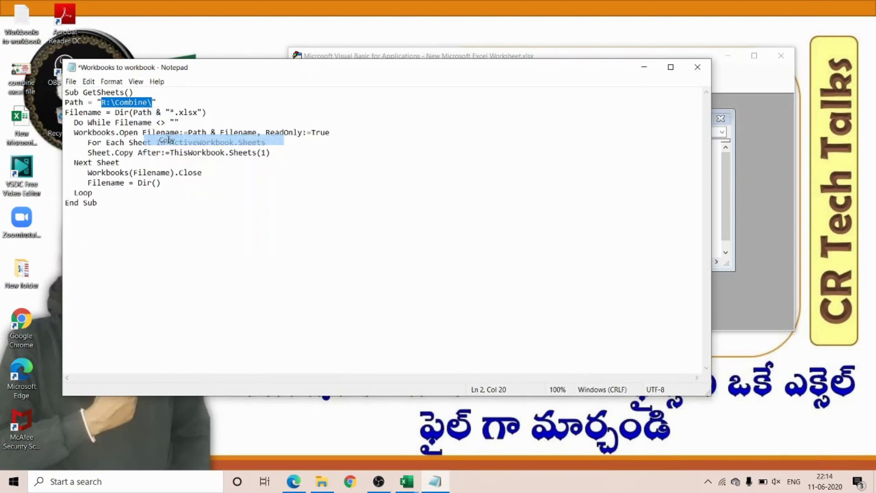
left_click(644, 67)
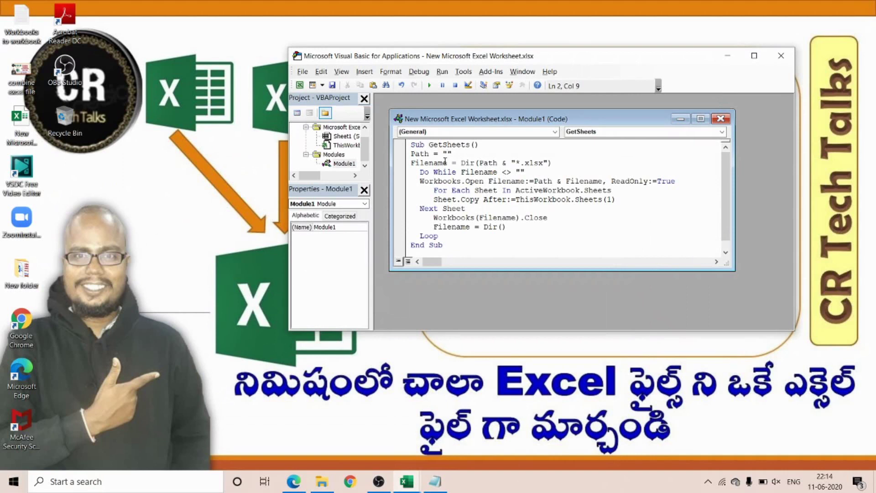
Paste R:\Combine\ into the macro's Path and run the GetSheets macro
key("ctrl+v")
left_click(402, 483)
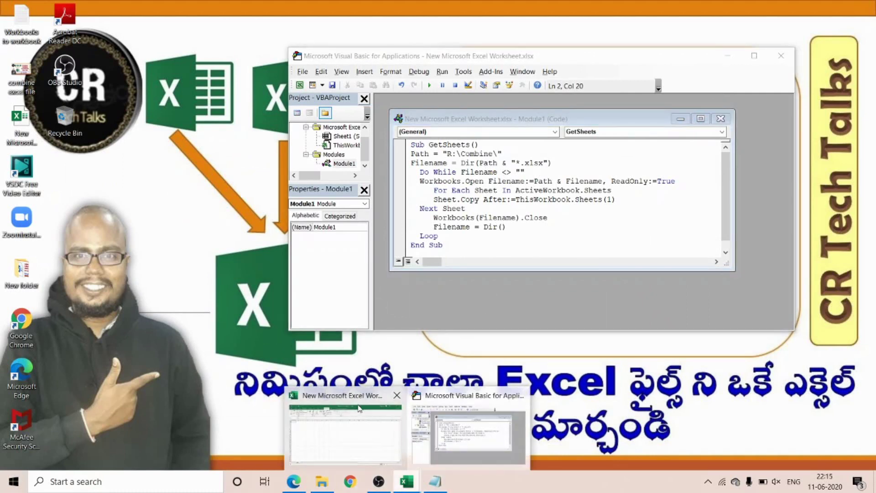
left_click(320, 402)
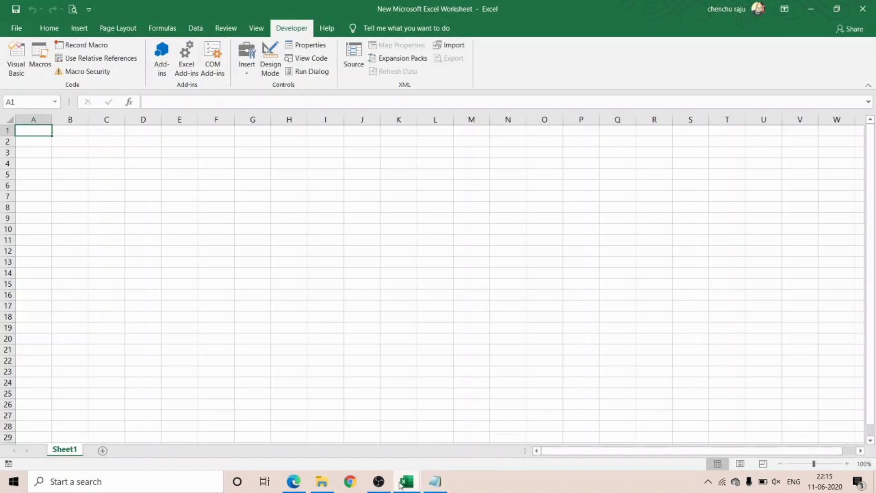
mouse_move(435, 481)
left_click(441, 432)
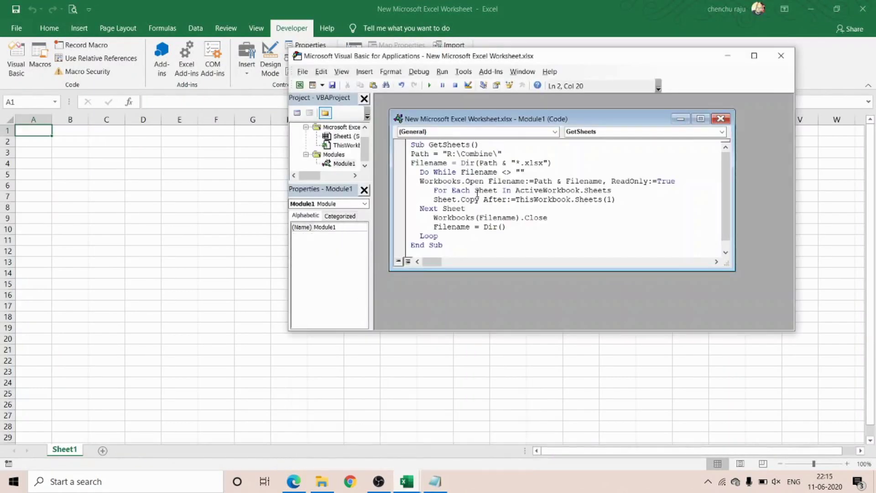
left_click(429, 86)
left_click(429, 86)
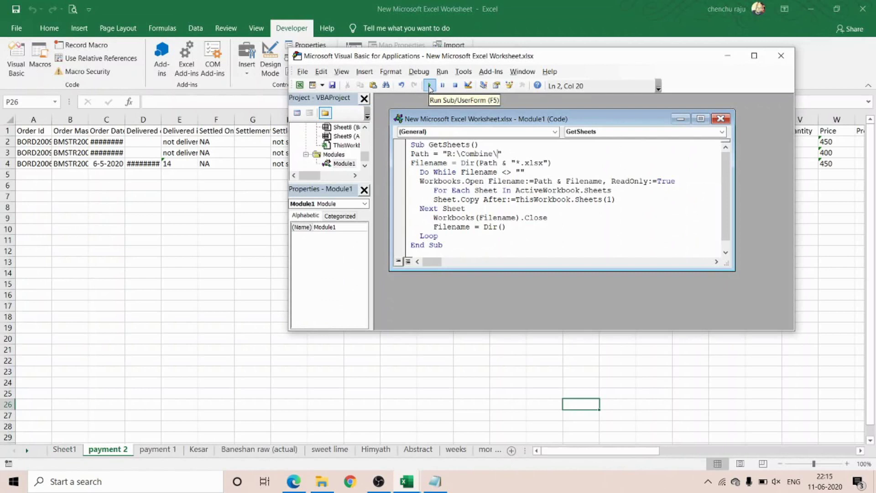
Review the gathered sheets from Sheet1, payment 2 and Kesar through letters to numbers
left_click(728, 55)
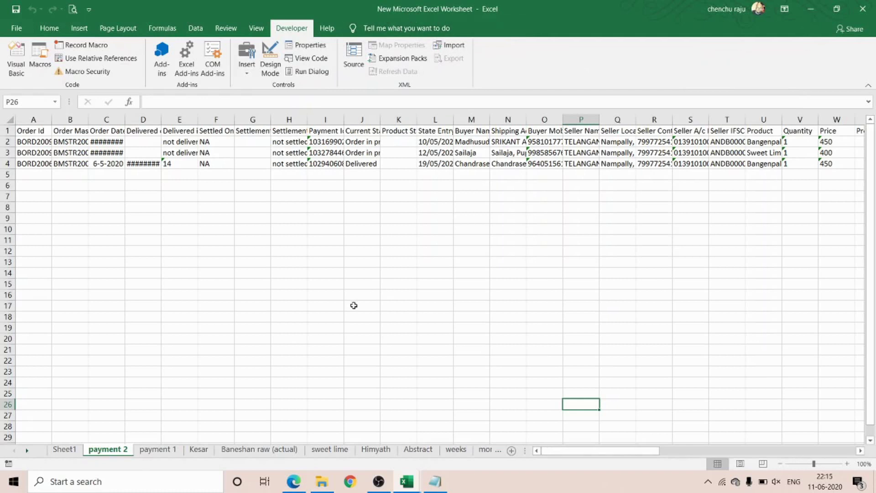
left_click(72, 451)
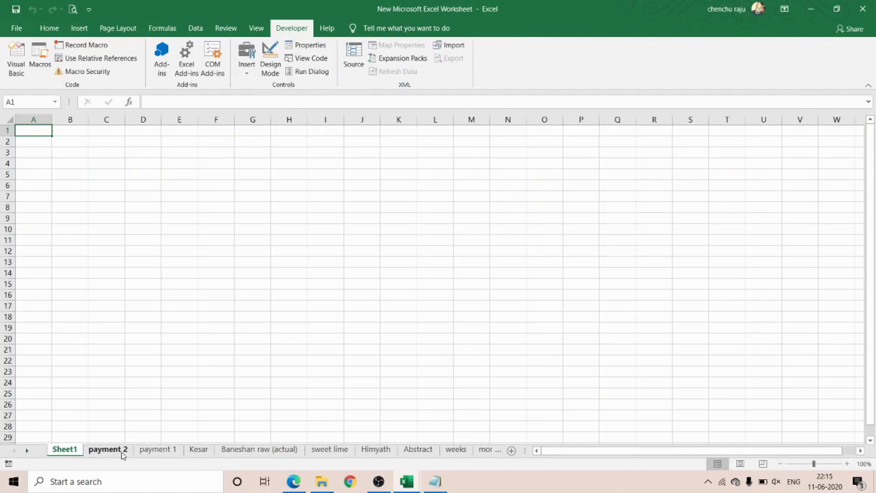
left_click(123, 453)
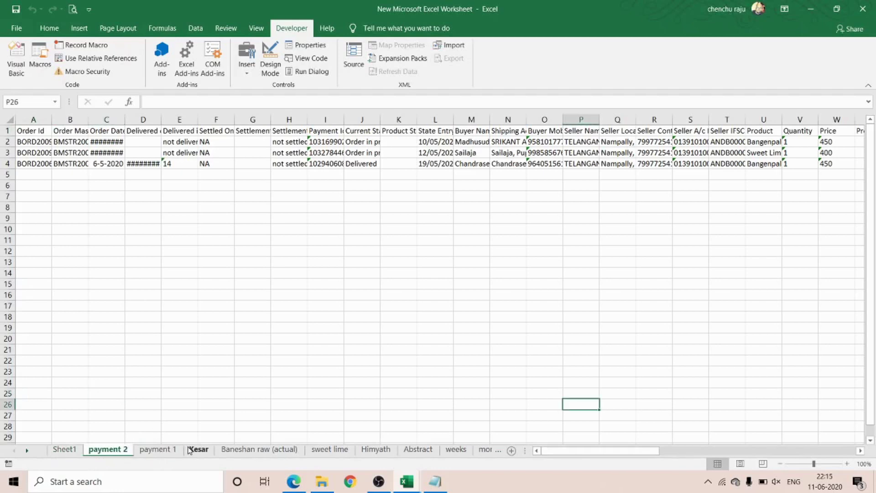
left_click(196, 451)
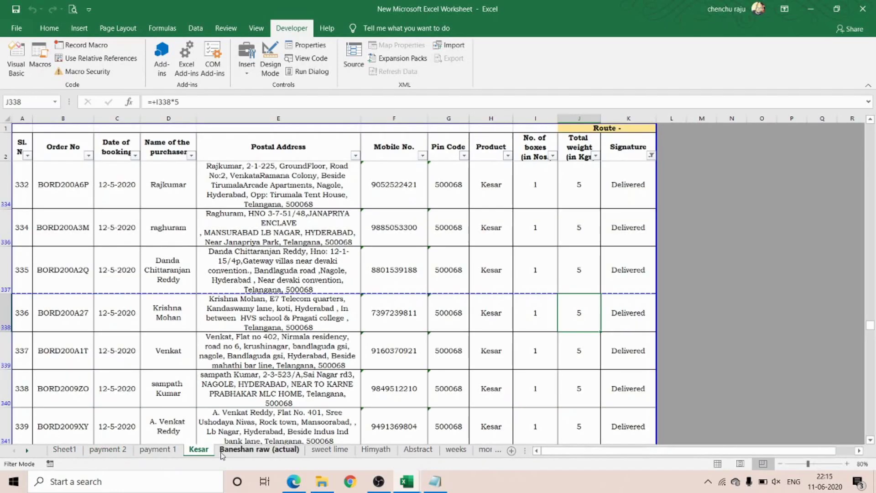
left_click(239, 452)
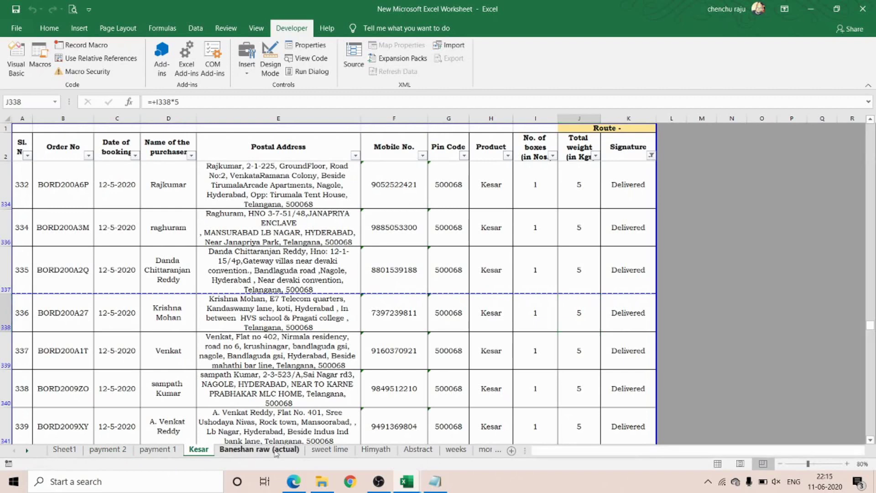
left_click(343, 451)
left_click(375, 450)
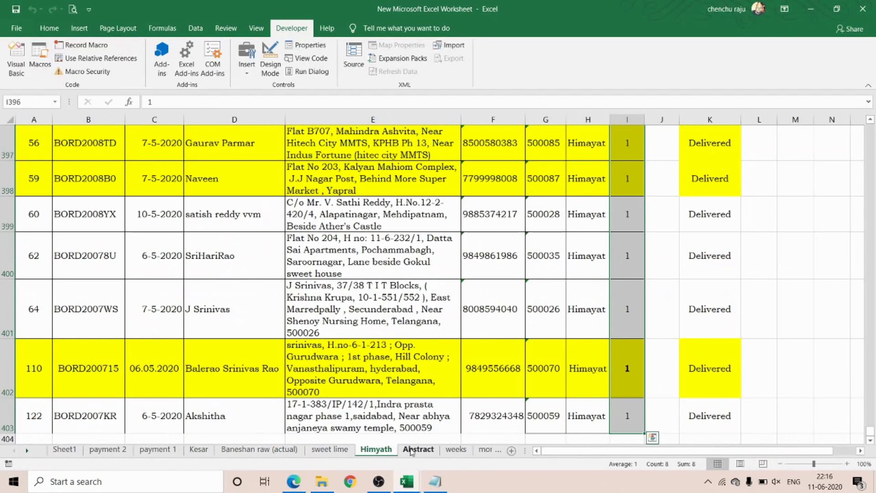
left_click(417, 450)
left_click(454, 450)
left_click(485, 450)
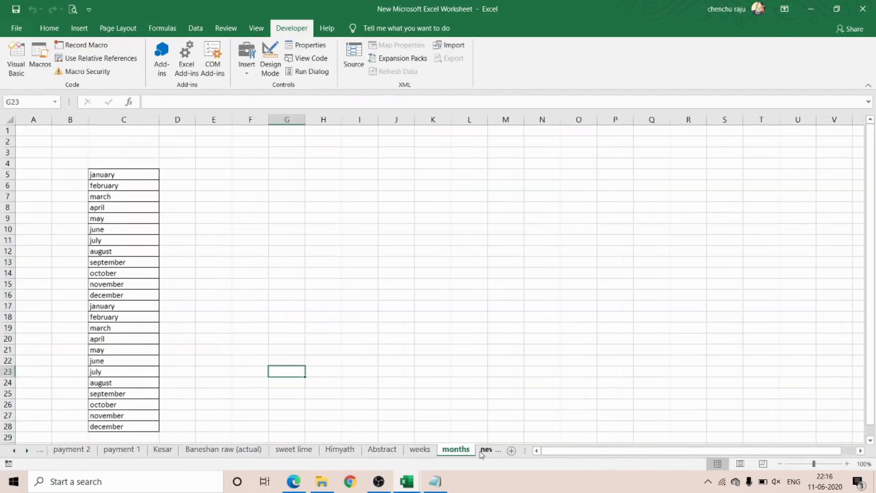
left_click(485, 451)
left_click(473, 452)
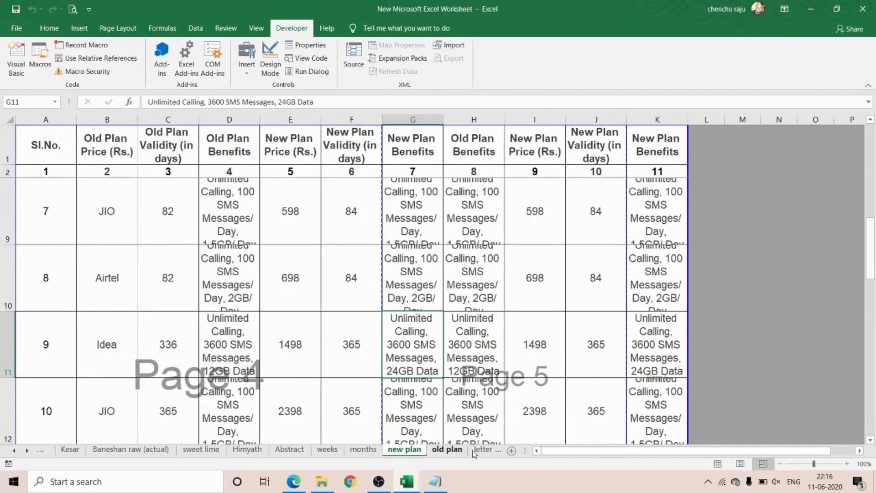
left_click(475, 451)
left_click(473, 452)
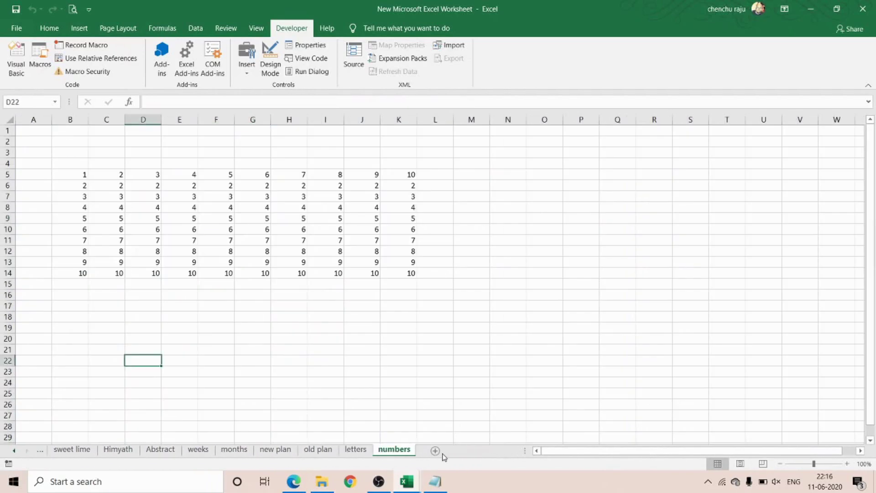